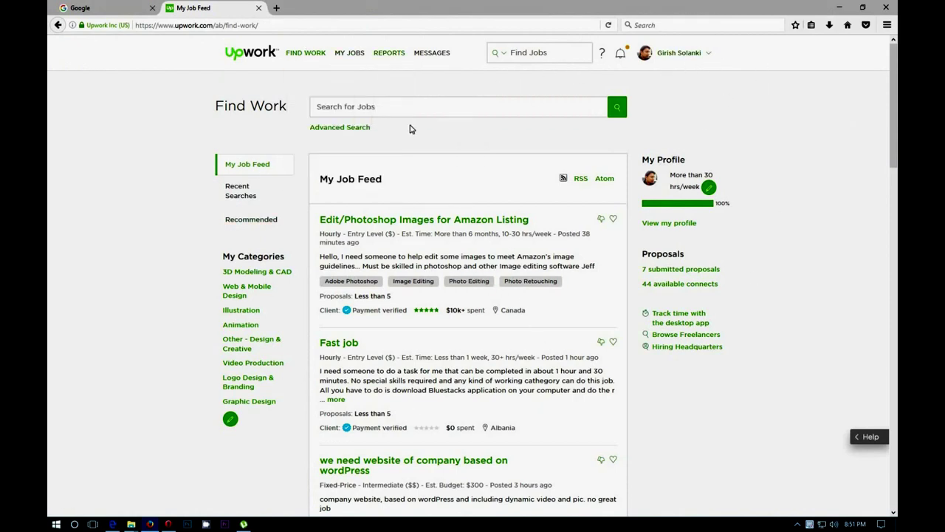
Scroll the job feed and open the 'Edit/Photoshop Images for Amazon Listing' job
left_click(447, 114)
left_click(452, 126)
scroll(456, 126, "down", 1)
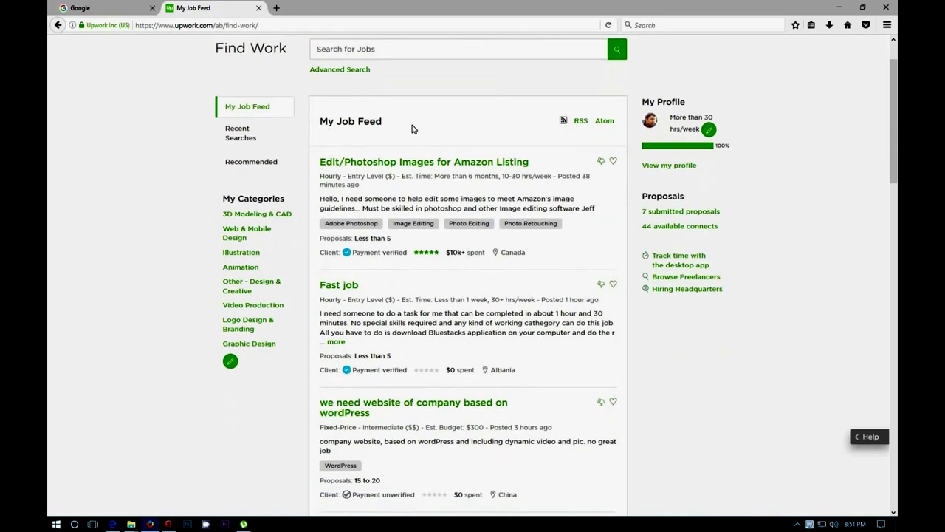
scroll(450, 126, "down", 1)
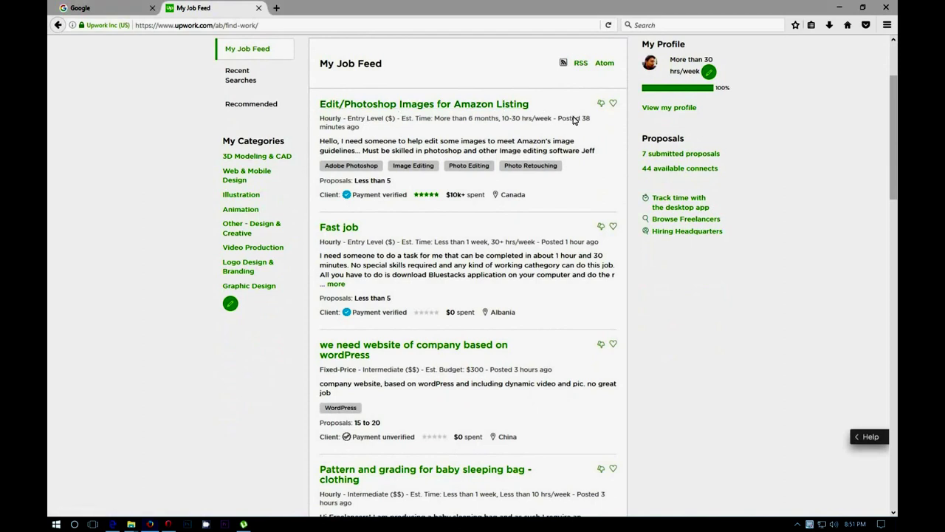
scroll(309, 127, "down", 2)
scroll(473, 176, "down", 1)
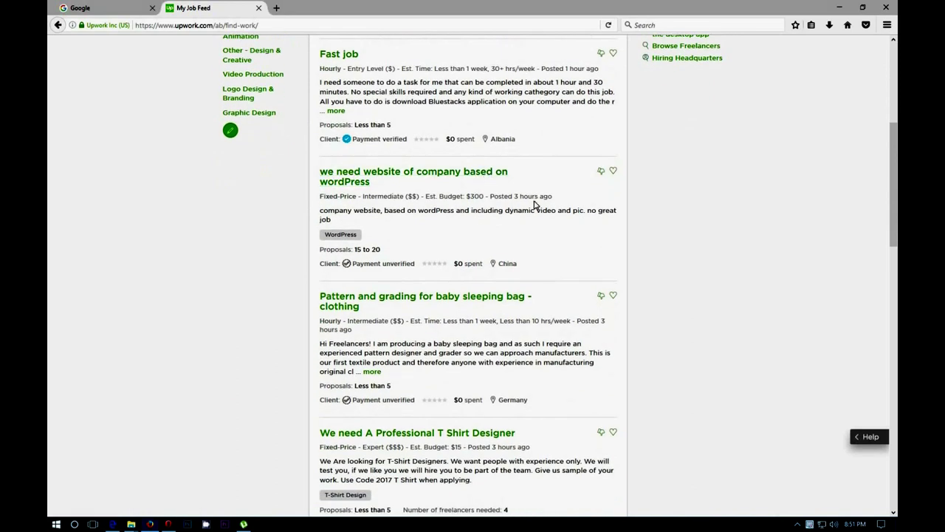
scroll(387, 222, "up", 5)
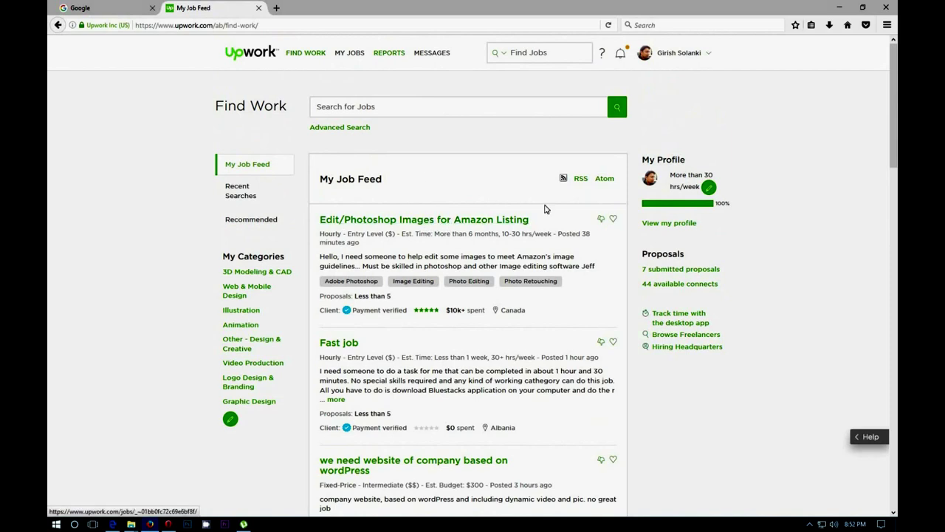
left_click(427, 220)
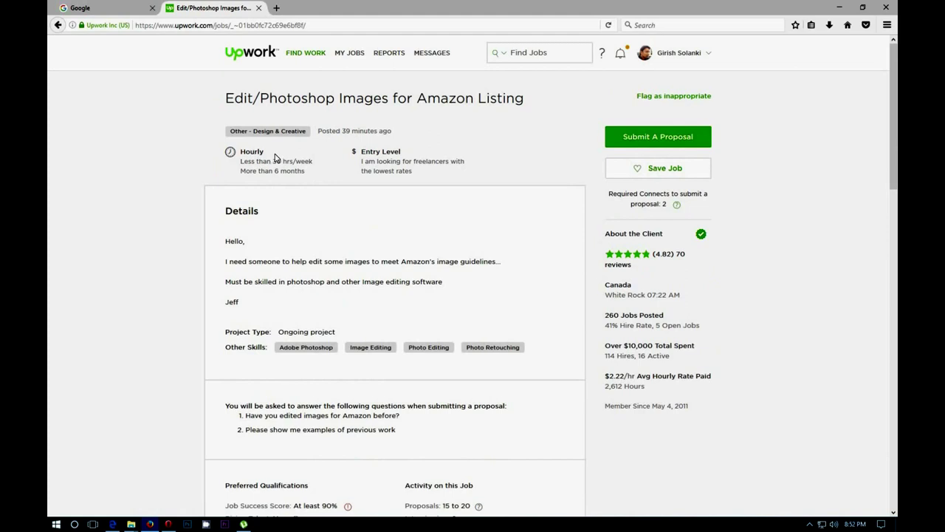
Read the job details, highlighting the Hourly type, duration and the job description
left_click_drag(264, 151, 241, 151)
left_click(311, 180)
mouse_move(302, 171)
left_mouse_down()
mouse_move(245, 151)
mouse_move(320, 177)
left_mouse_up()
left_click(251, 153)
left_click(322, 178)
left_click_drag(239, 154, 268, 157)
left_click(278, 156)
left_click_drag(221, 238, 348, 313)
left_click(368, 305)
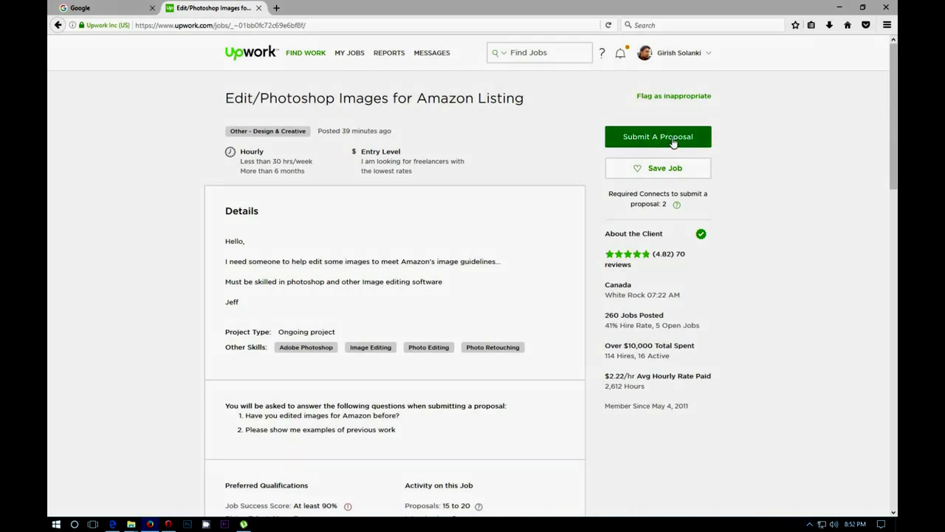
Start a proposal for the job, applying as a freelancer with 44 Connects available
left_click(674, 141)
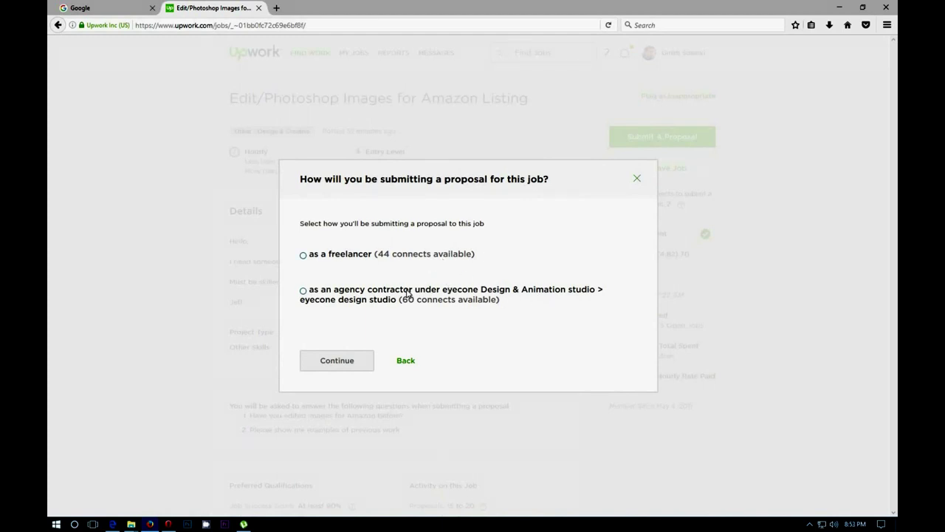
left_click_drag(312, 294, 532, 310)
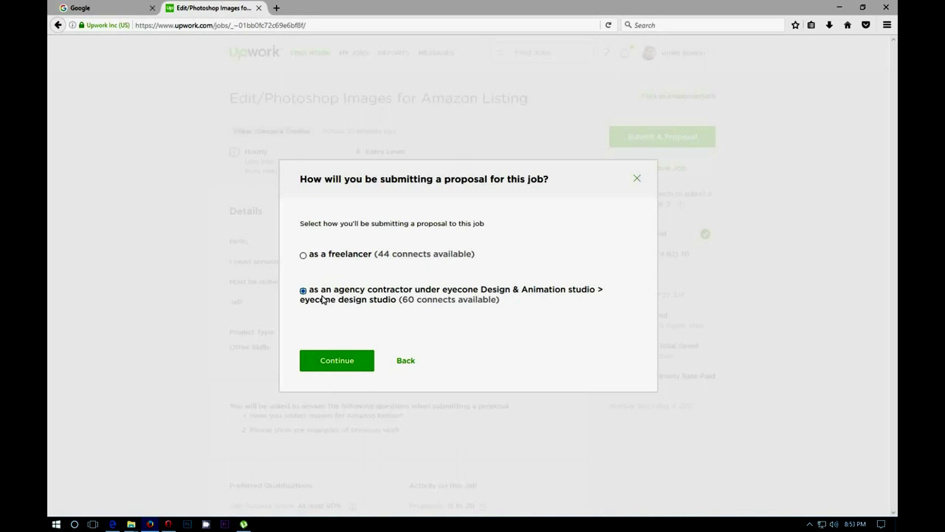
left_click(308, 255)
double_click(384, 254)
left_click(352, 361)
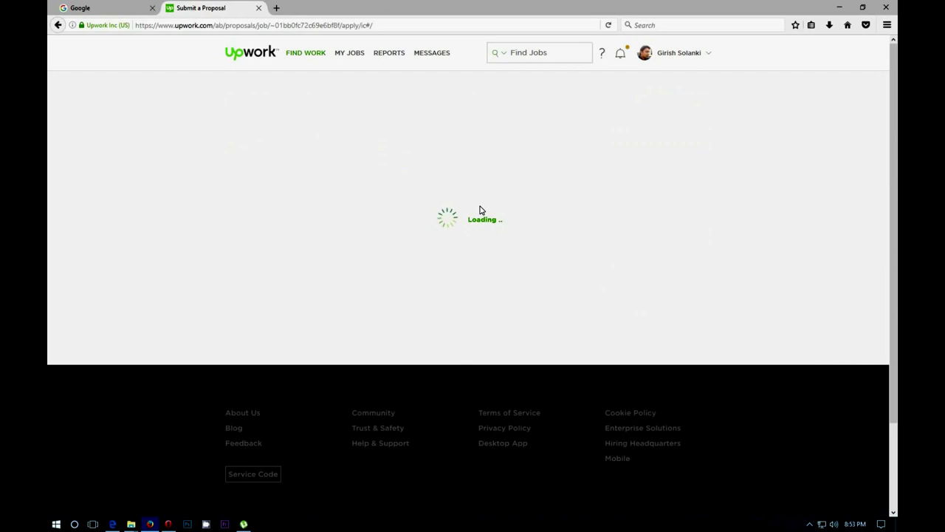
Review the job summary and the 2-Connects requirement on the proposal form
scroll(482, 248, "down", 5)
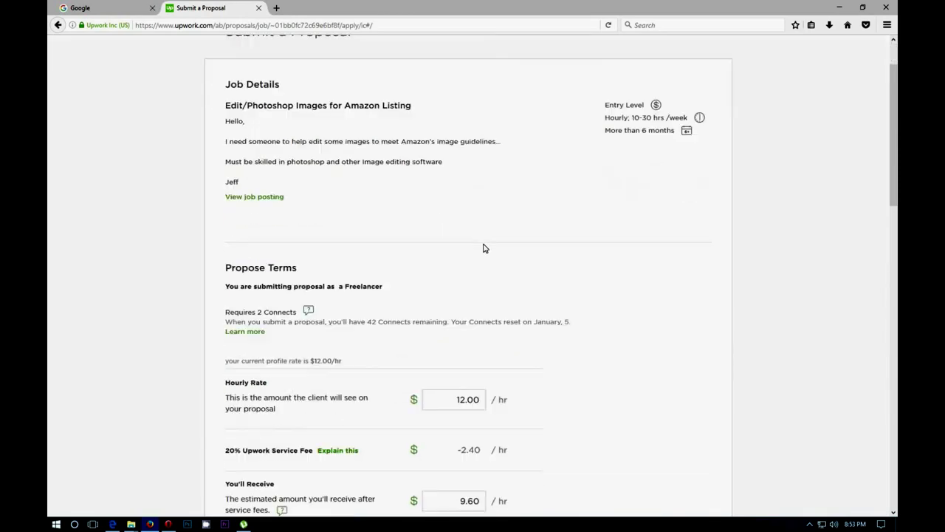
left_click_drag(224, 208, 310, 203)
scroll(452, 236, "up", 5)
left_click_drag(452, 235, 222, 148)
left_click(311, 225)
scroll(310, 222, "down", 1)
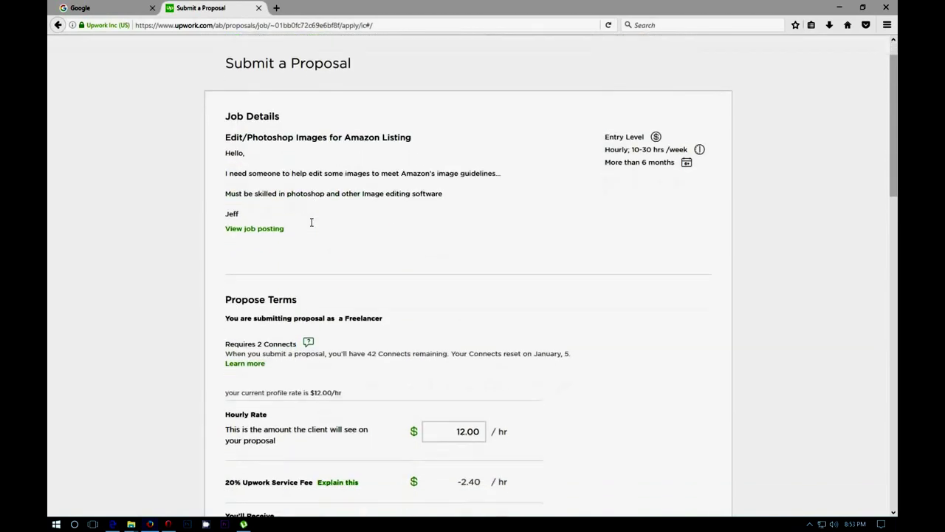
scroll(311, 222, "down", 1)
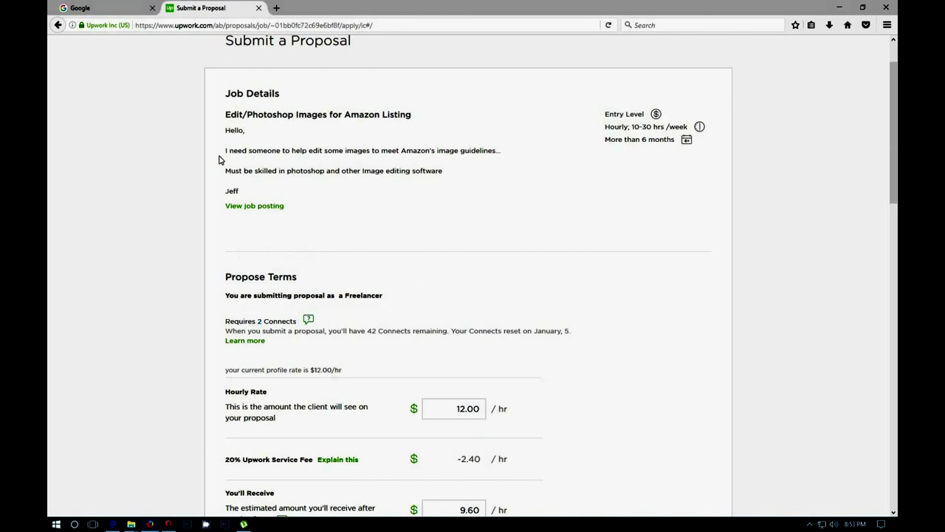
left_click_drag(248, 195, 225, 111)
left_click(455, 238)
scroll(506, 230, "down", 3)
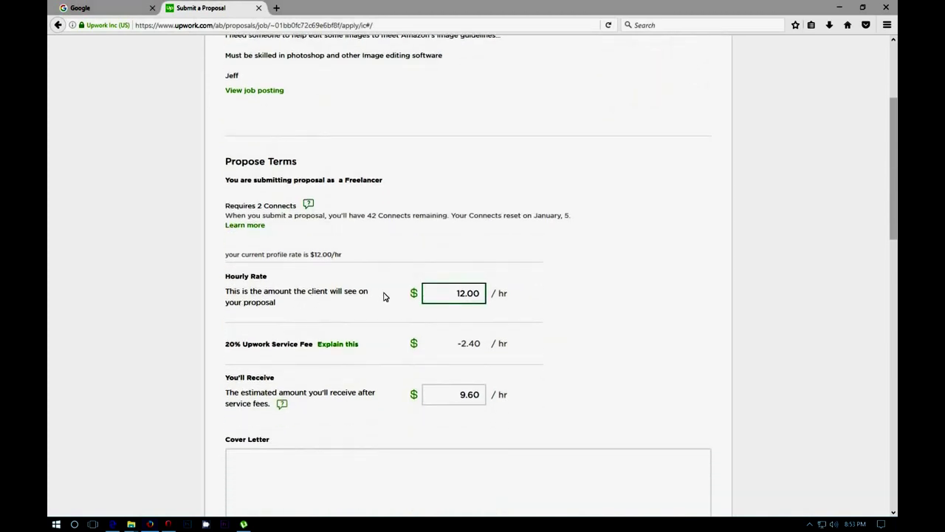
Select the $12.00 hourly rate, which leaves $9.60/hr after the 20% fee
double_click(457, 293)
left_click(451, 294)
double_click(448, 293)
left_click(446, 294)
double_click(446, 293)
scroll(483, 299, "up", 1)
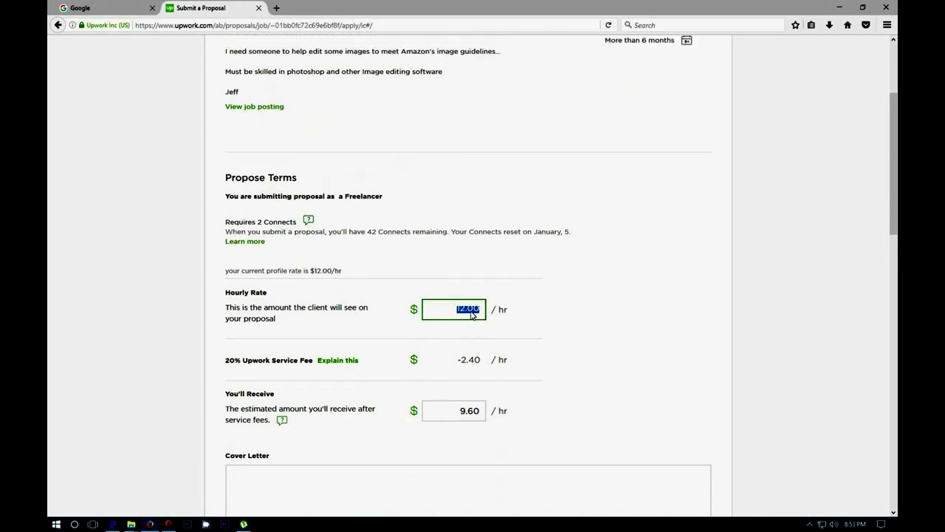
scroll(480, 301, "down", 1)
left_click_drag(453, 293, 530, 298)
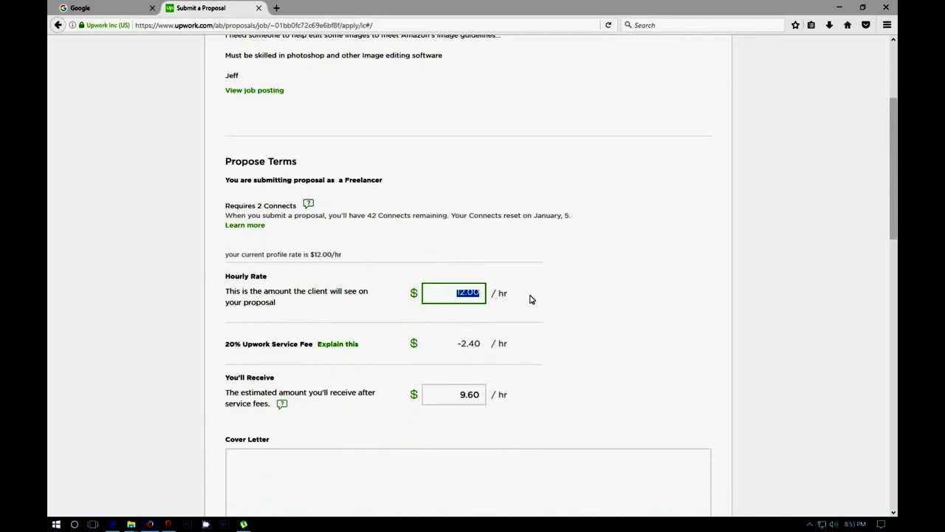
scroll(270, 312, "down", 2)
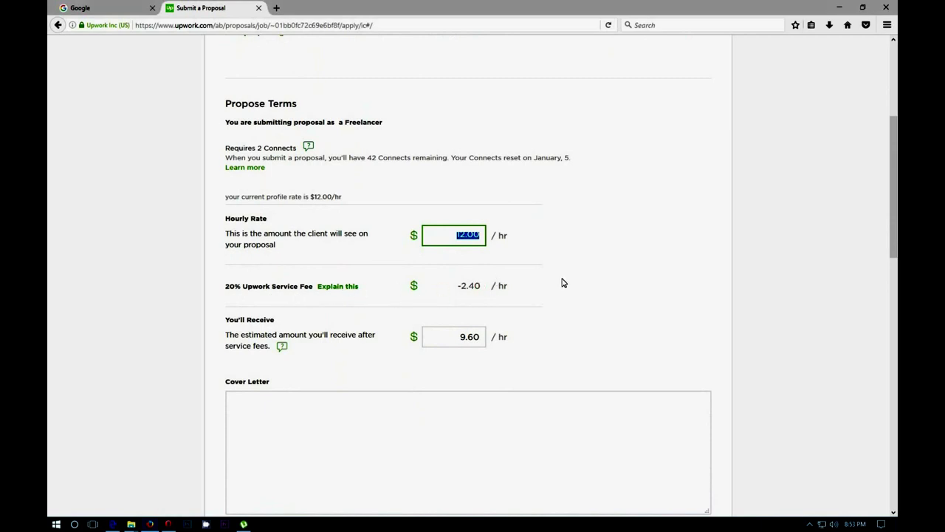
scroll(328, 310, "down", 2)
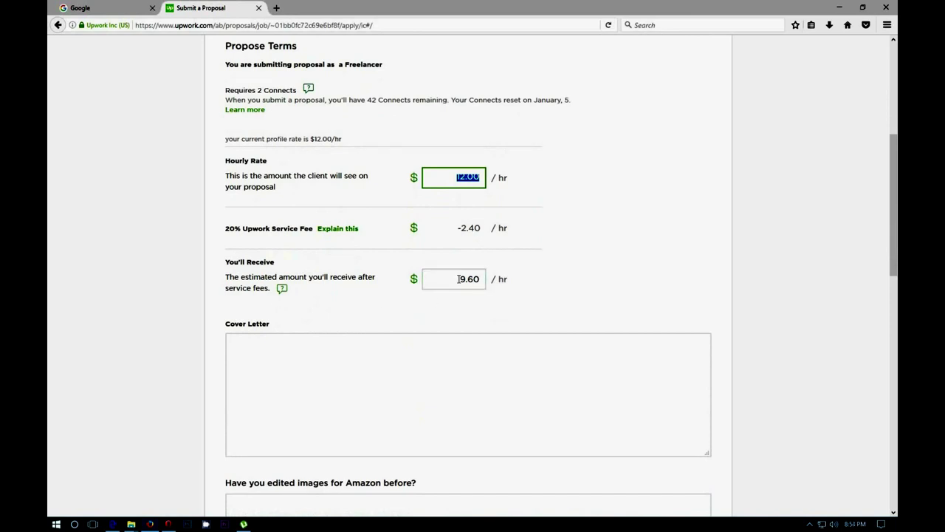
left_click(465, 279)
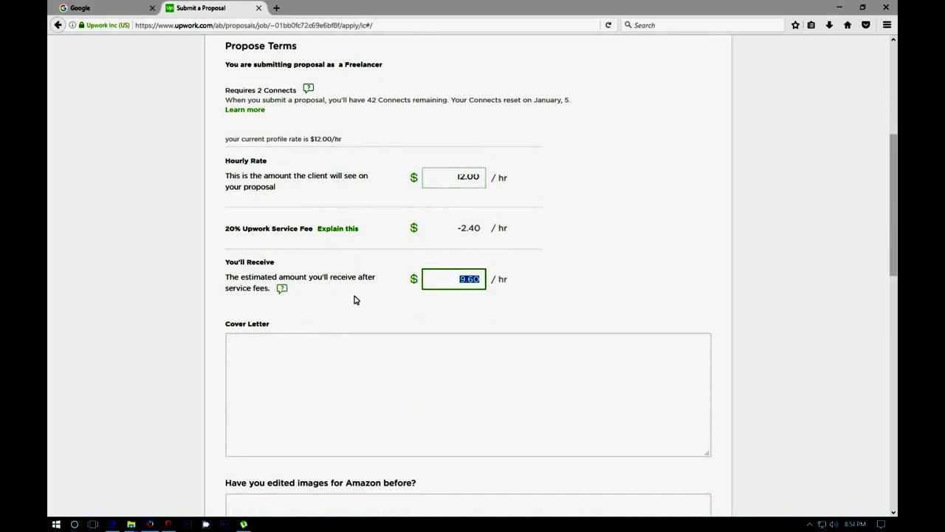
scroll(358, 299, "down", 2)
left_click(268, 318)
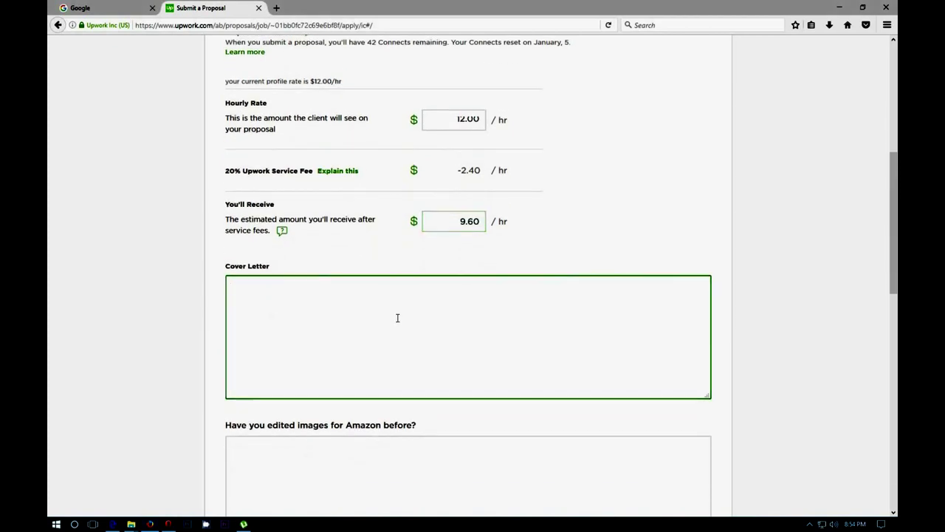
scroll(403, 310, "up", 2)
scroll(404, 310, "up", 5)
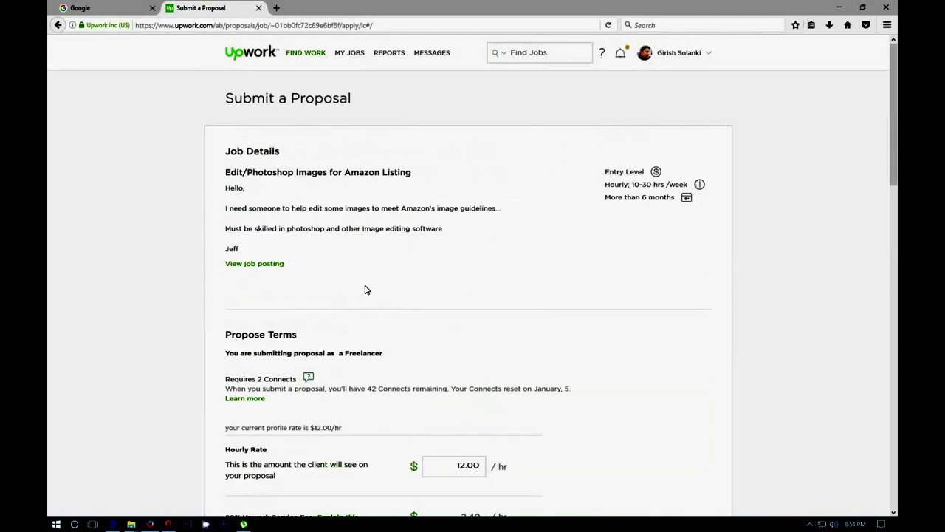
scroll(365, 289, "down", 5)
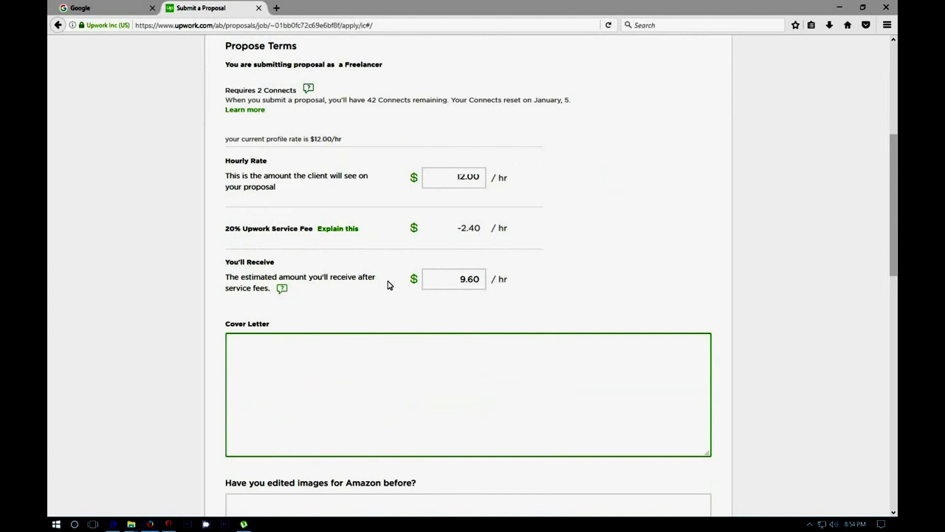
scroll(387, 285, "up", 5)
scroll(385, 285, "up", 3)
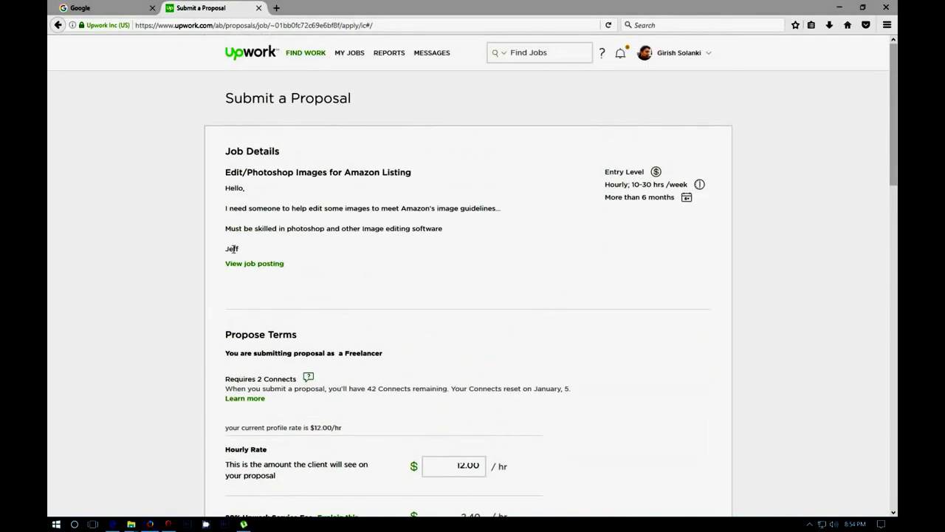
left_click_drag(248, 244, 223, 208)
left_click(314, 236)
left_click_drag(226, 174, 424, 178)
scroll(422, 226, "down", 5)
left_click(348, 285)
scroll(384, 249, "down", 2)
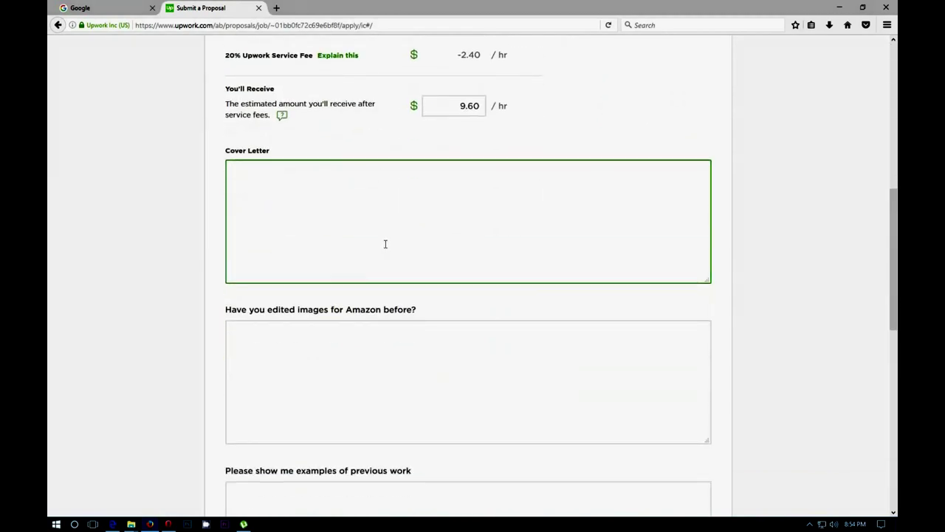
scroll(385, 244, "down", 2)
left_click(460, 258)
scroll(460, 257, "down", 1)
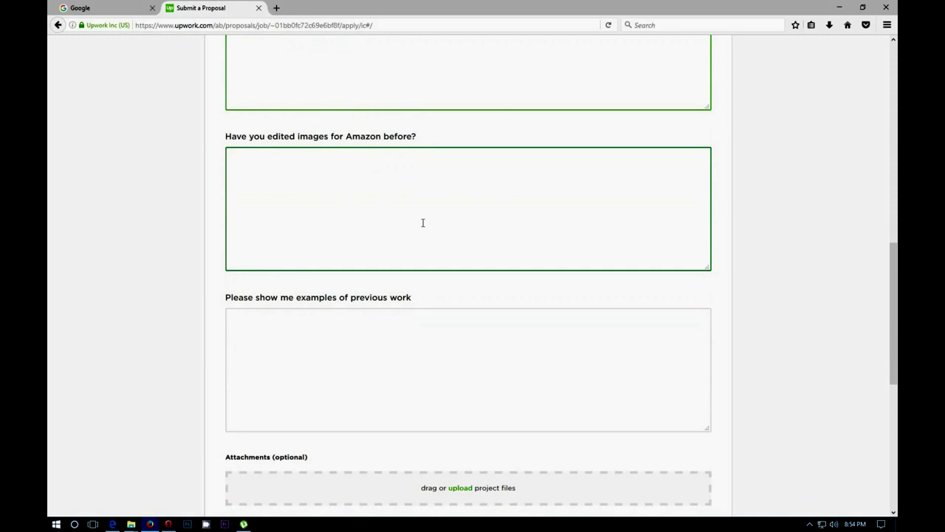
scroll(418, 211, "down", 1)
left_click(405, 311)
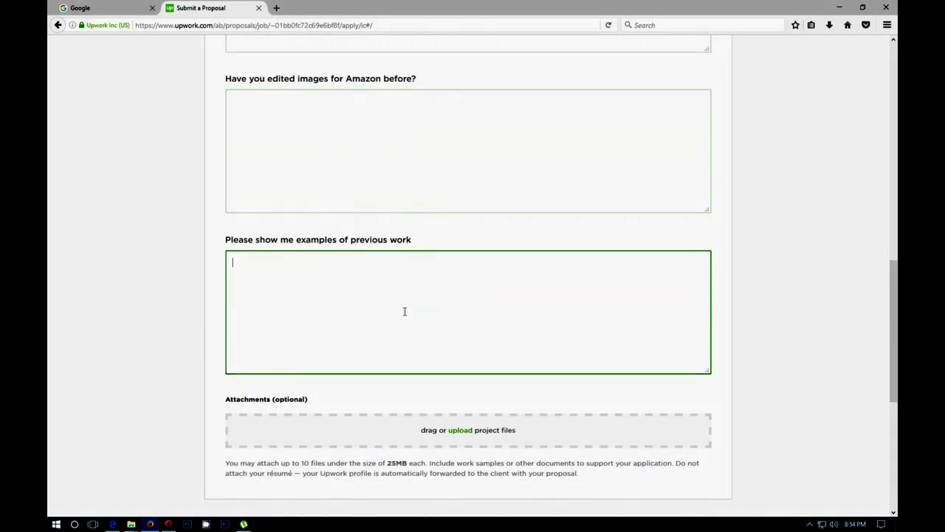
scroll(392, 300, "down", 1)
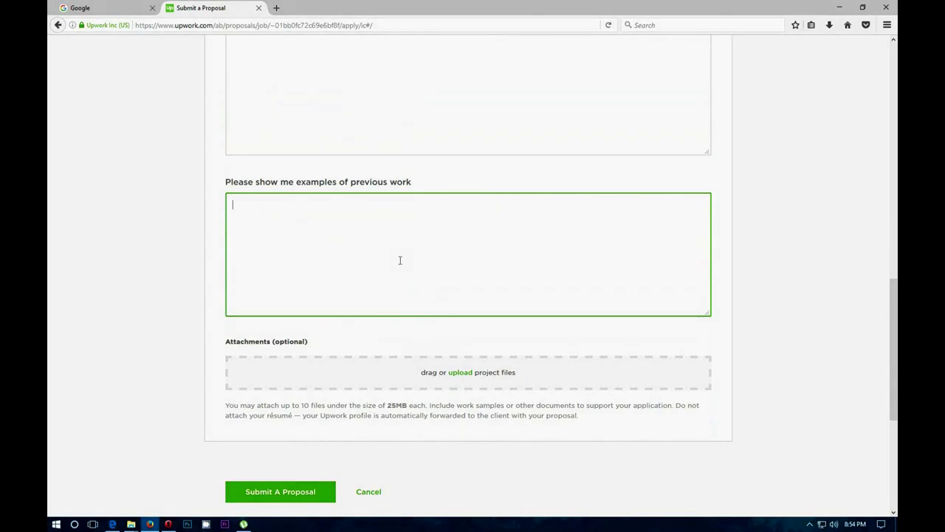
Open the Behance portfolio in a new tab, copy its URL, and return to the proposal
left_click(276, 7)
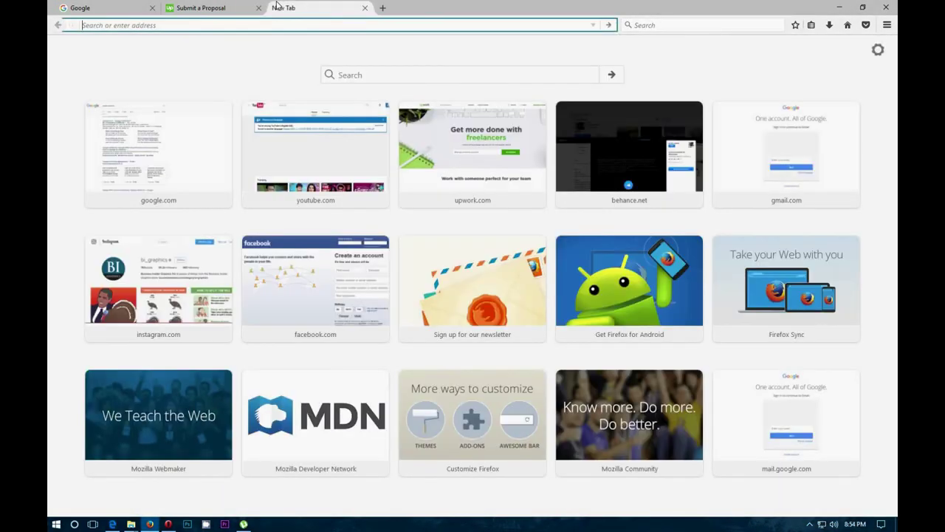
type("girish")
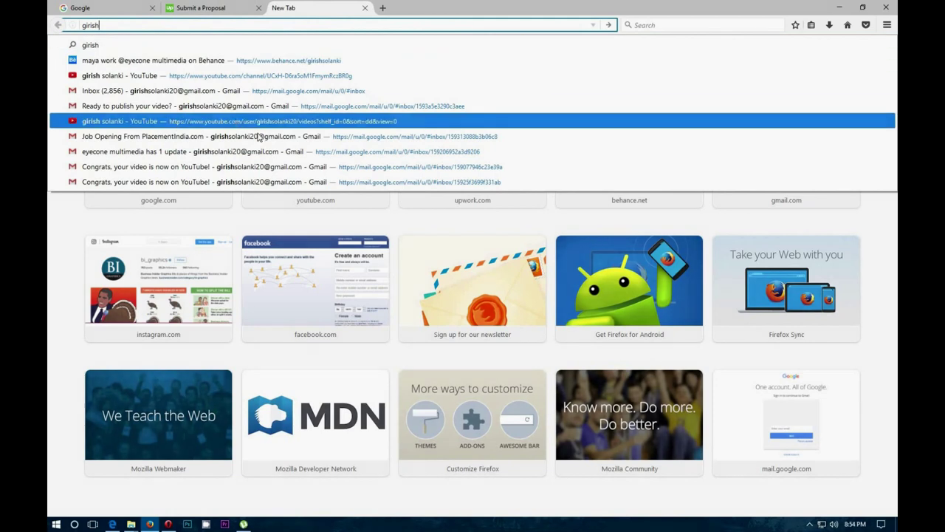
left_click(251, 60)
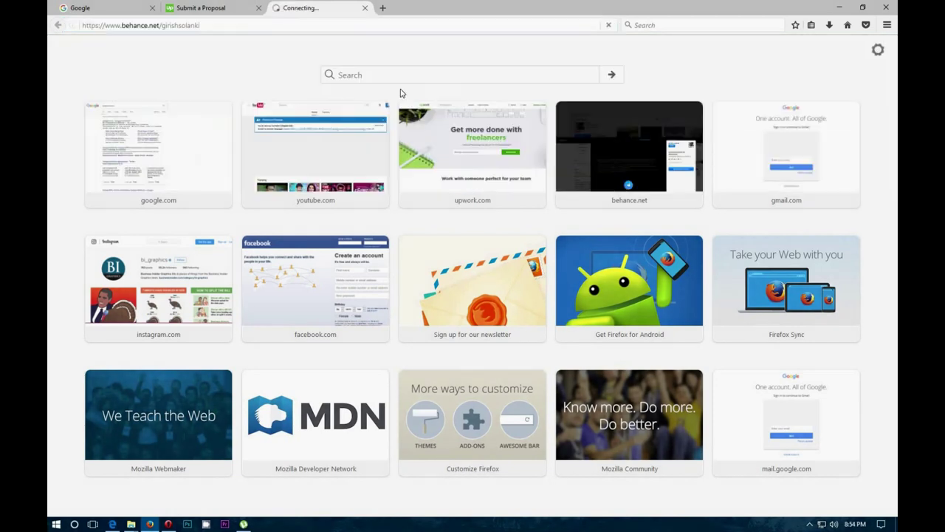
left_click(228, 25)
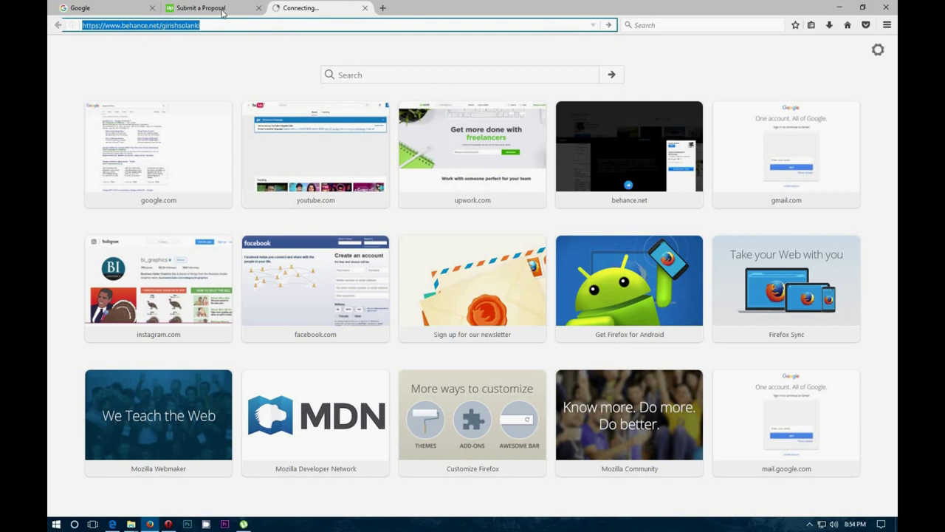
left_click(223, 11)
Paste the Behance link as previous work and answer 'yes' to the Amazon question
type("https://www.behance.net/girishsolanki")
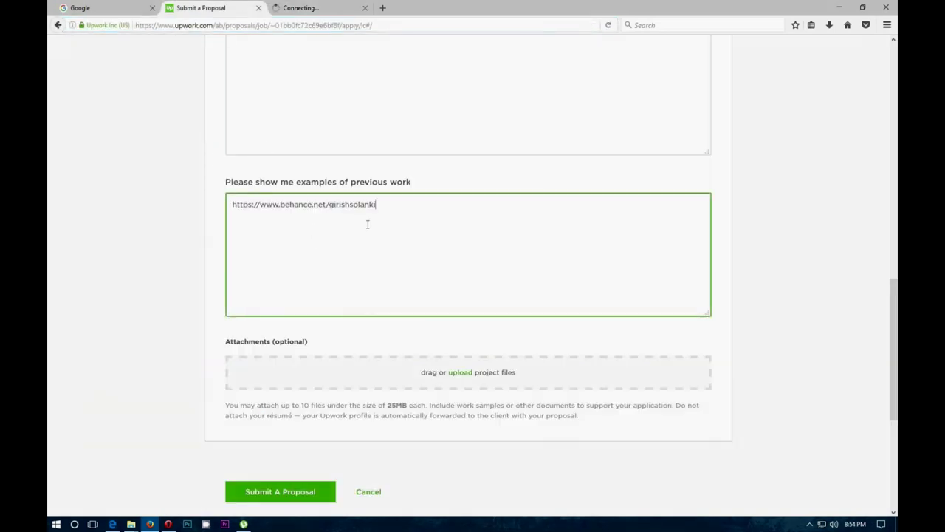
scroll(311, 228, "up", 3)
left_click(309, 300)
type("yes")
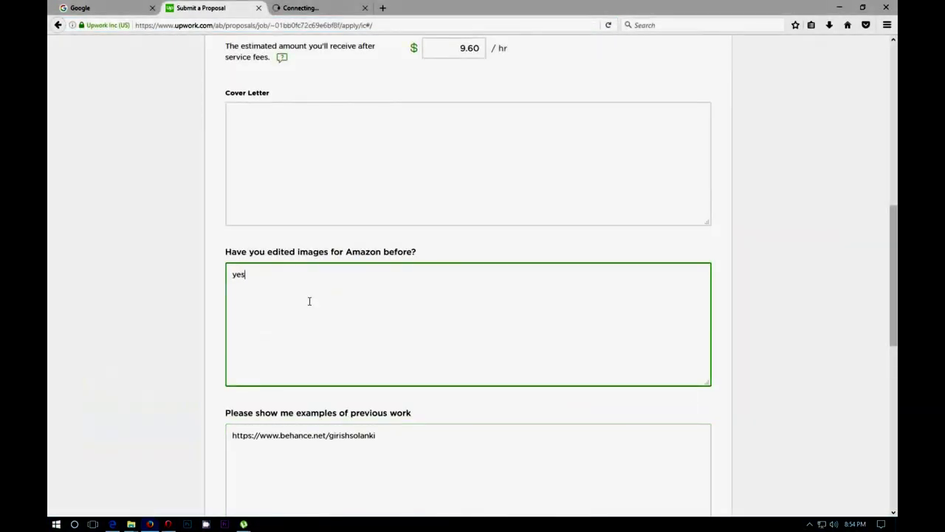
scroll(296, 253, "up", 2)
Write a short cover letter with a greeting asking to be hired, then submit the proposal
left_click(302, 259)
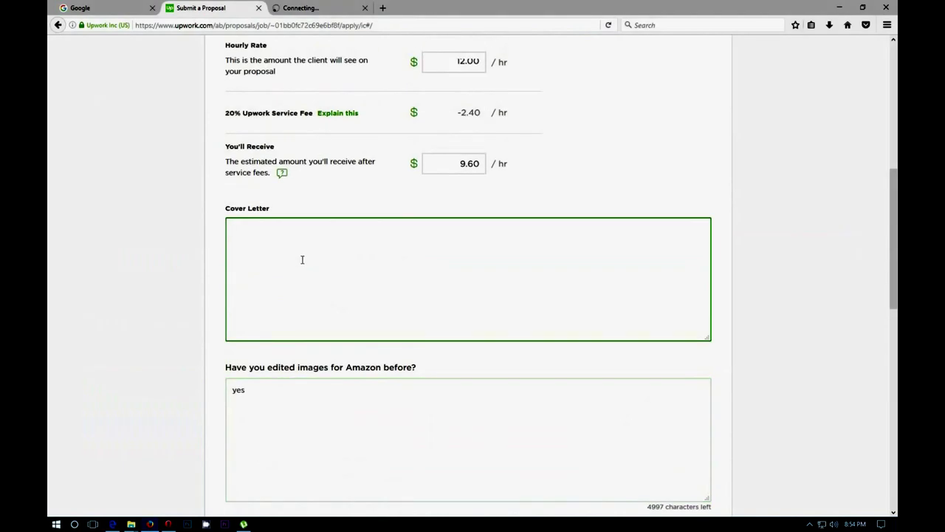
scroll(335, 268, "up", 5)
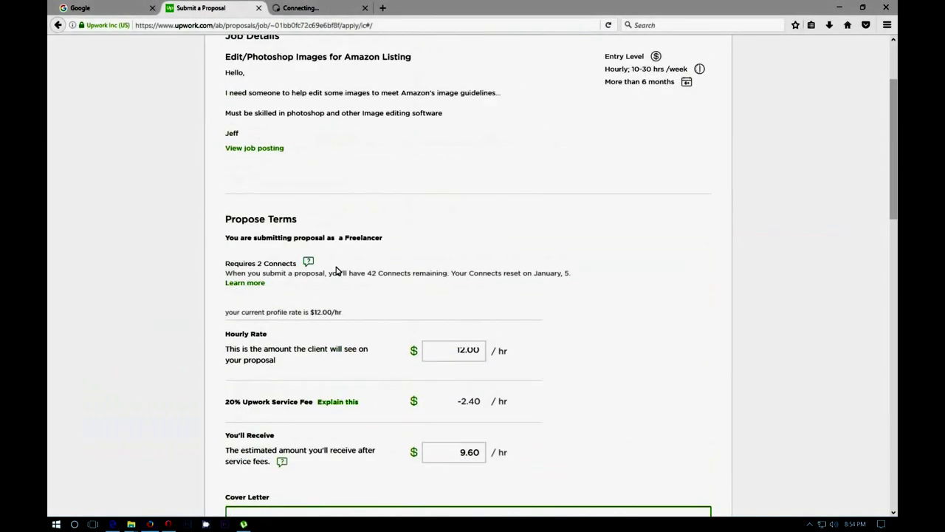
scroll(403, 257, "down", 5)
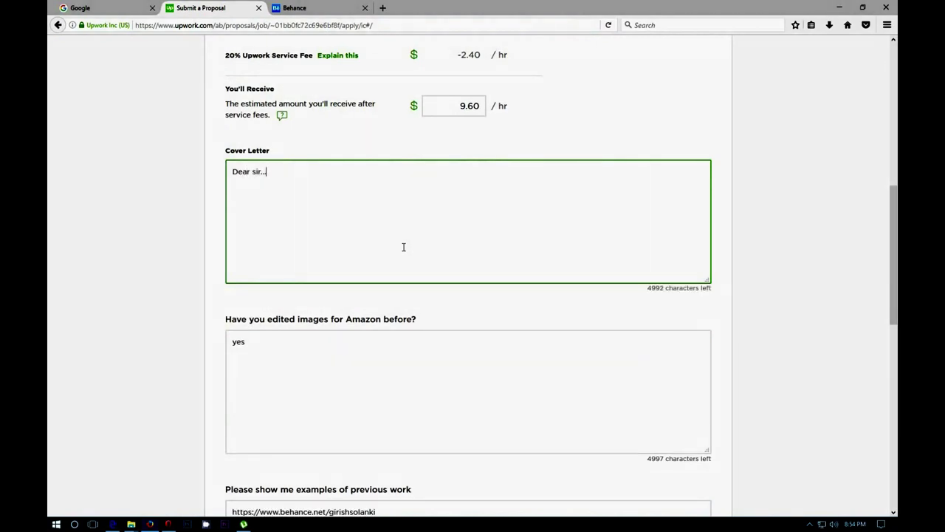
scroll(403, 247, "up", 2)
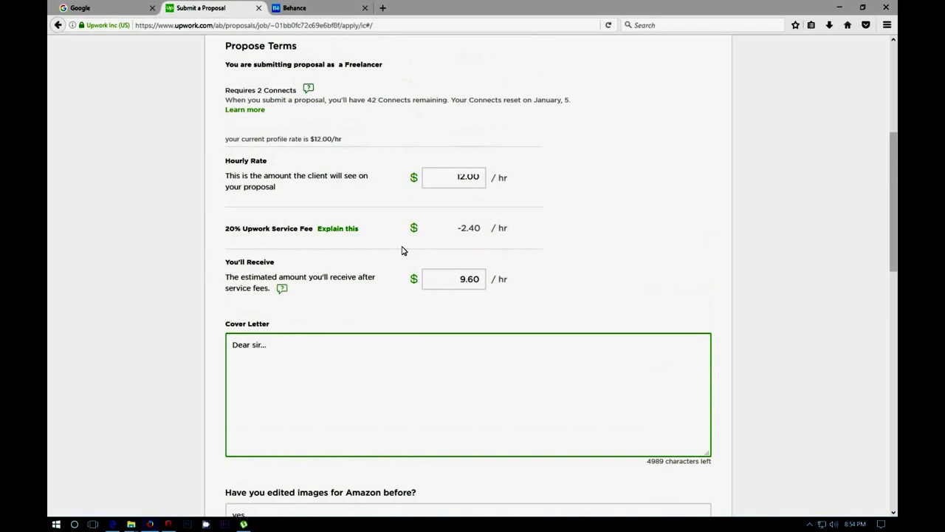
scroll(402, 249, "up", 1)
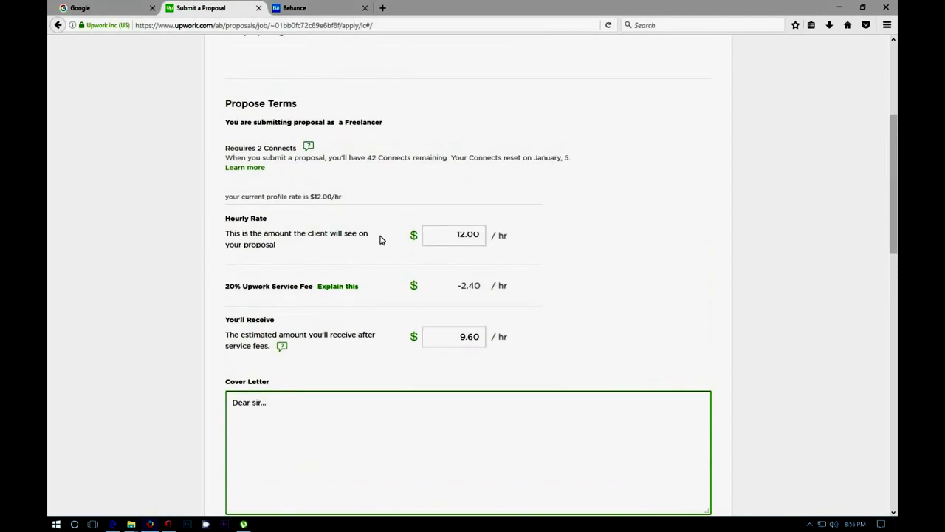
scroll(380, 239, "up", 2)
scroll(390, 252, "up", 1)
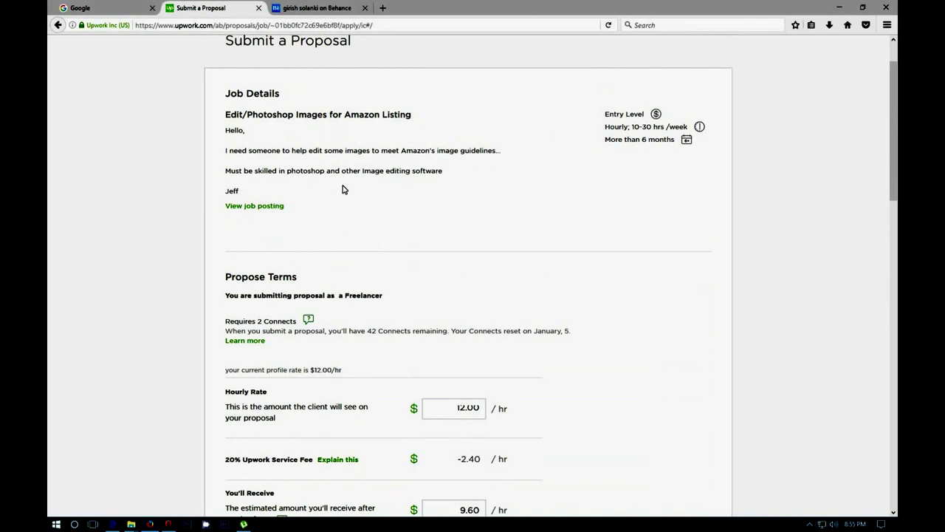
scroll(342, 190, "down", 5)
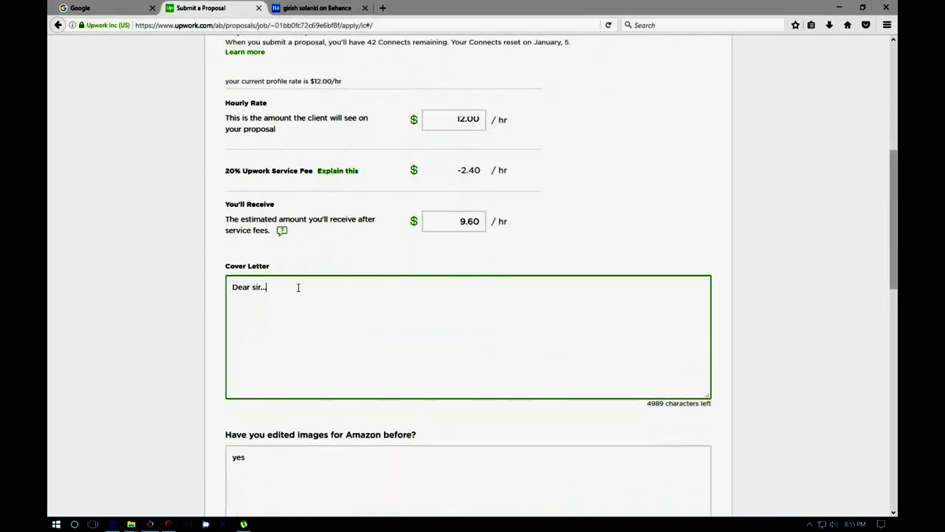
key("Return")
key("Return")
type("s hire")
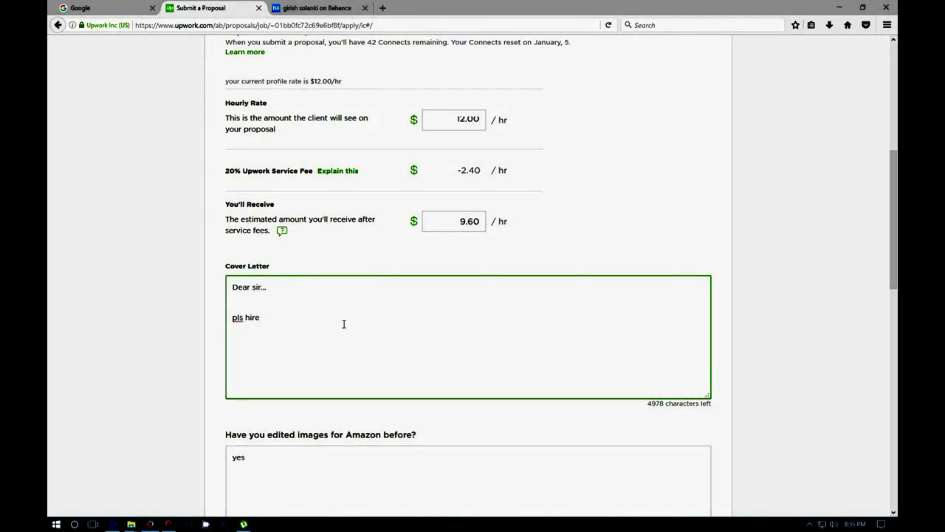
scroll(343, 324, "up", 3)
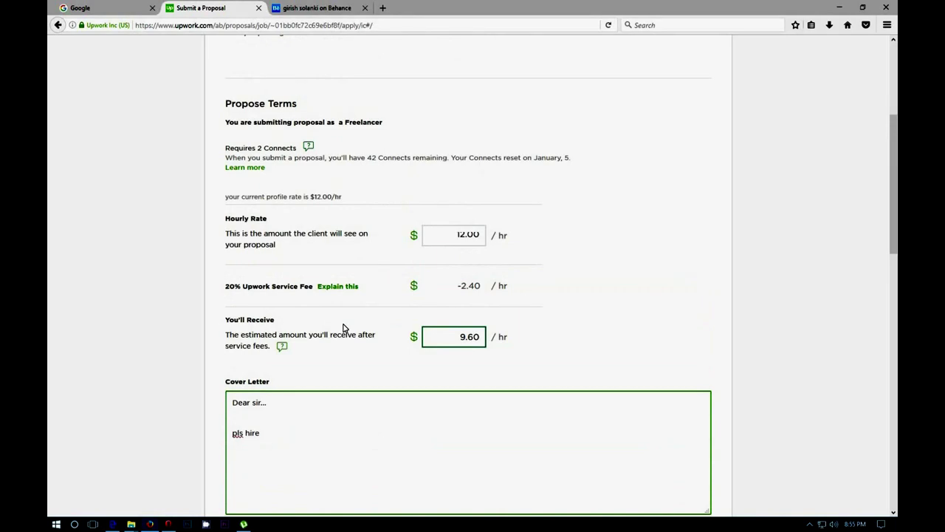
scroll(343, 328, "down", 4)
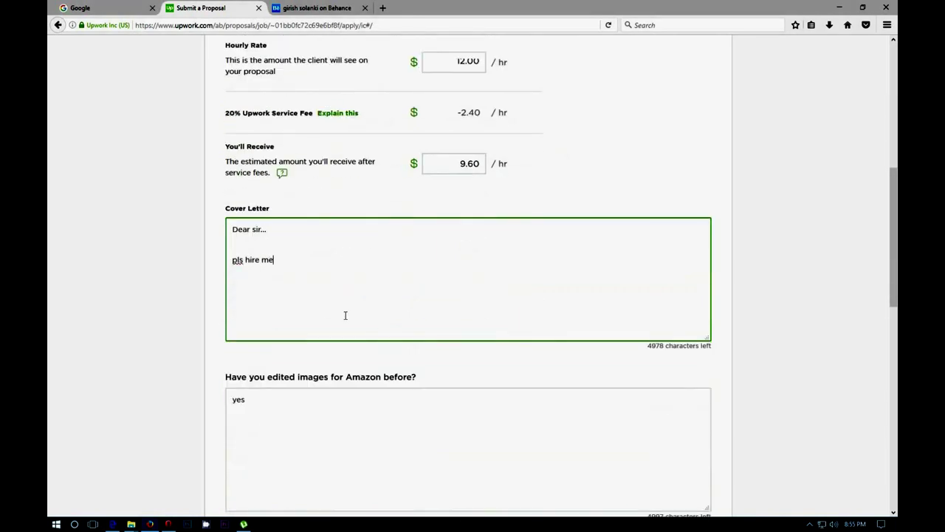
scroll(405, 299, "down", 10)
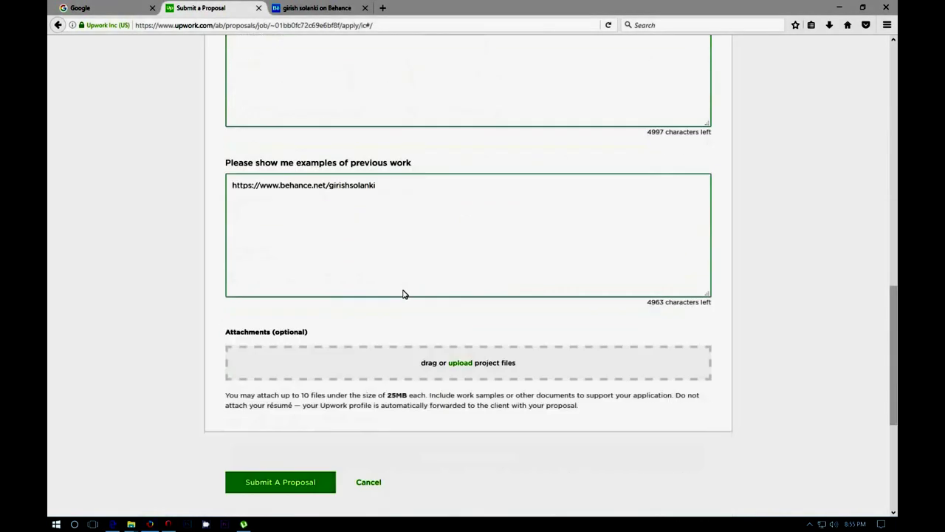
left_click(288, 467)
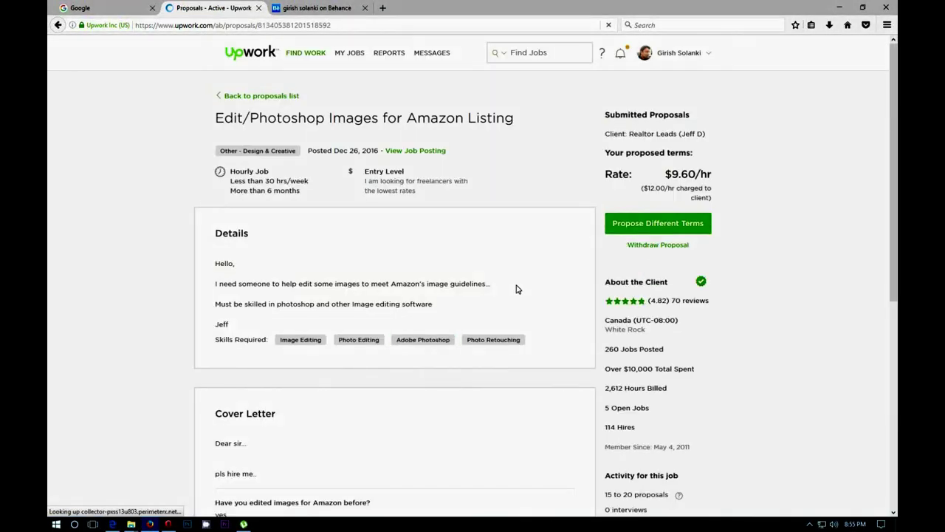
Scroll through the submitted proposal page to review the rate, cover letter and answers
scroll(526, 284, "down", 5)
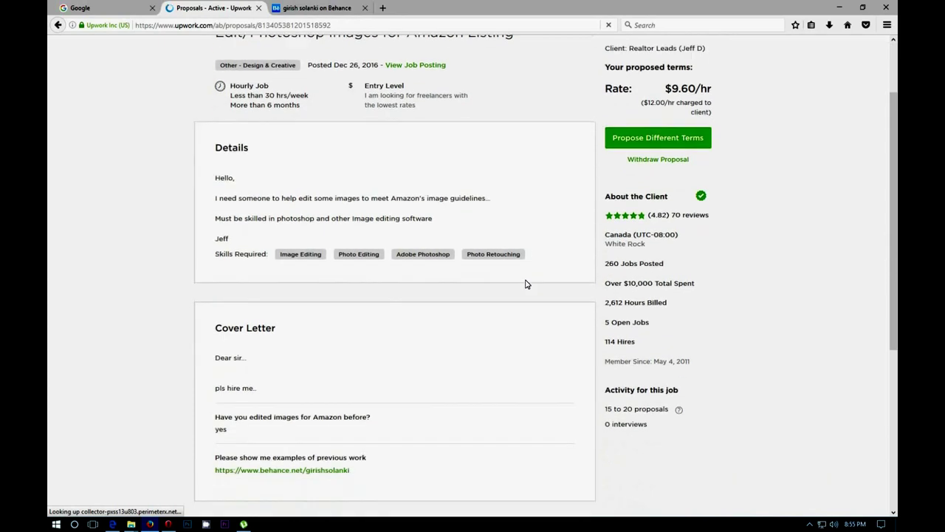
scroll(525, 283, "up", 4)
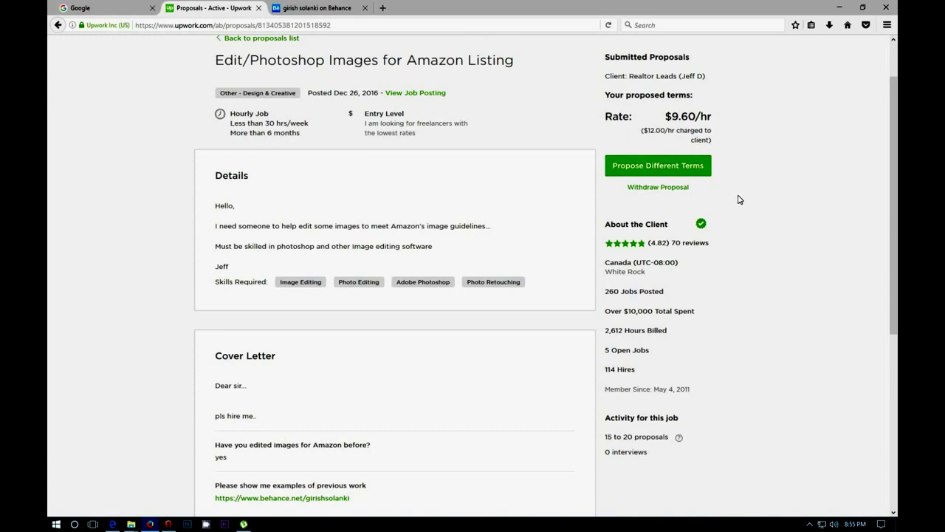
scroll(665, 181, "down", 1)
left_click_drag(647, 185, 717, 395)
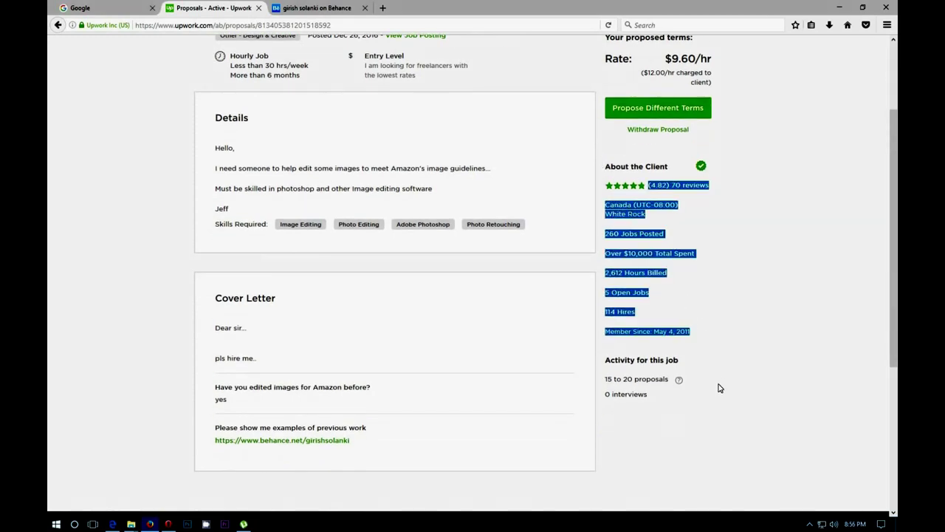
left_click(709, 321)
triple_click(621, 232)
left_click_drag(706, 255, 602, 255)
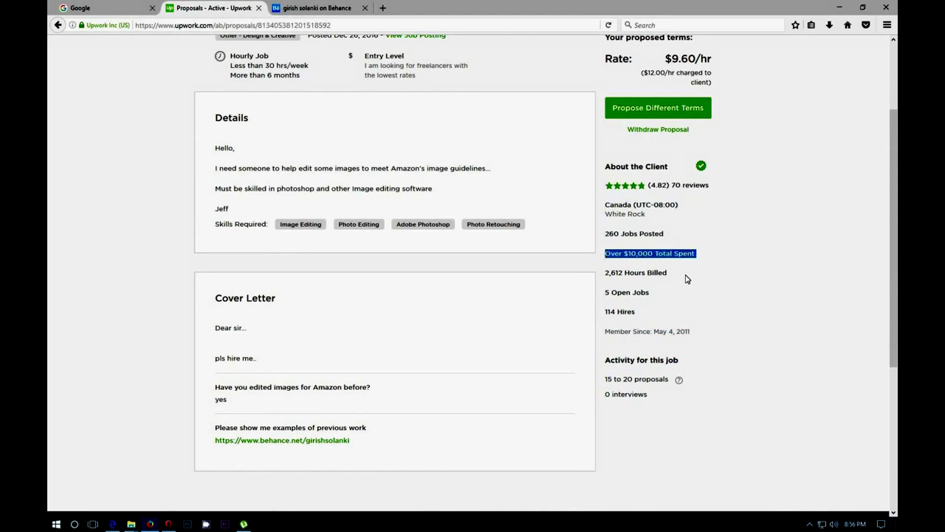
left_click_drag(686, 278, 622, 286)
left_click(670, 298)
triple_click(619, 290)
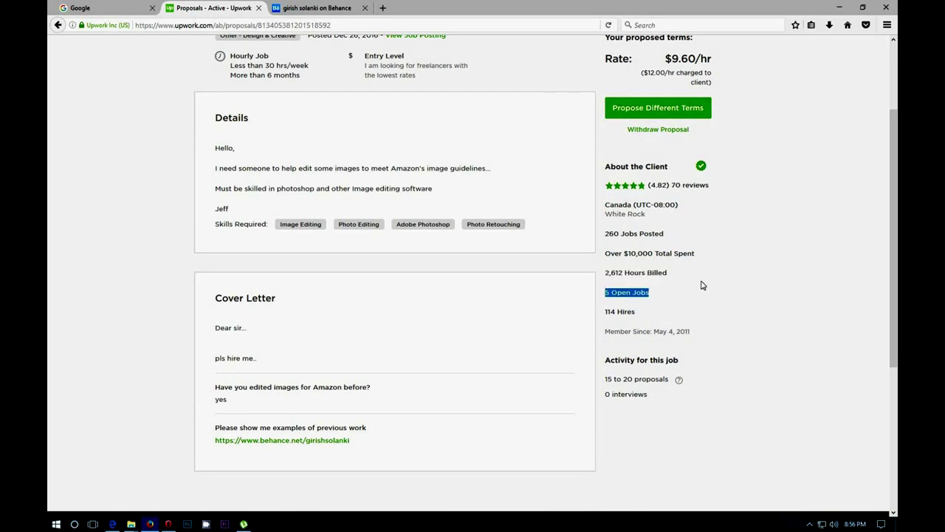
scroll(702, 285, "down", 5)
scroll(703, 285, "up", 2)
left_click_drag(694, 250, 632, 274)
scroll(686, 296, "up", 3)
scroll(702, 331, "up", 1)
left_click(703, 331)
left_click_drag(675, 329, 604, 331)
left_click(675, 313)
scroll(741, 286, "up", 3)
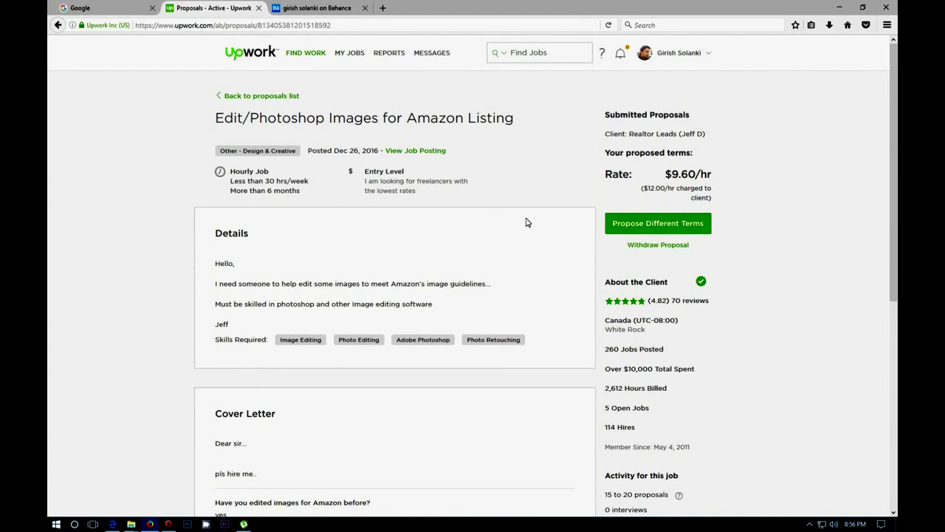
Go back to the proposals list, scroll the 8 submitted proposals, and show the hidden tray icons
left_click(260, 97)
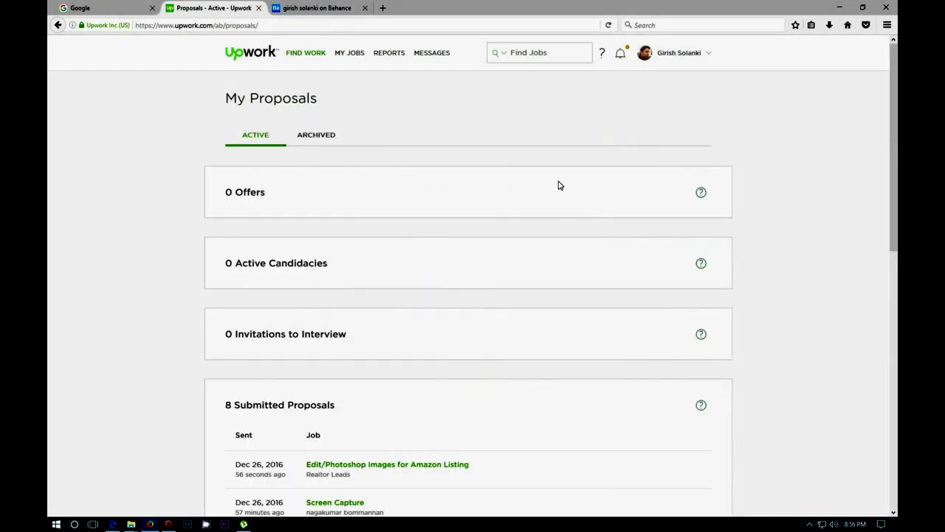
scroll(559, 186, "down", 8)
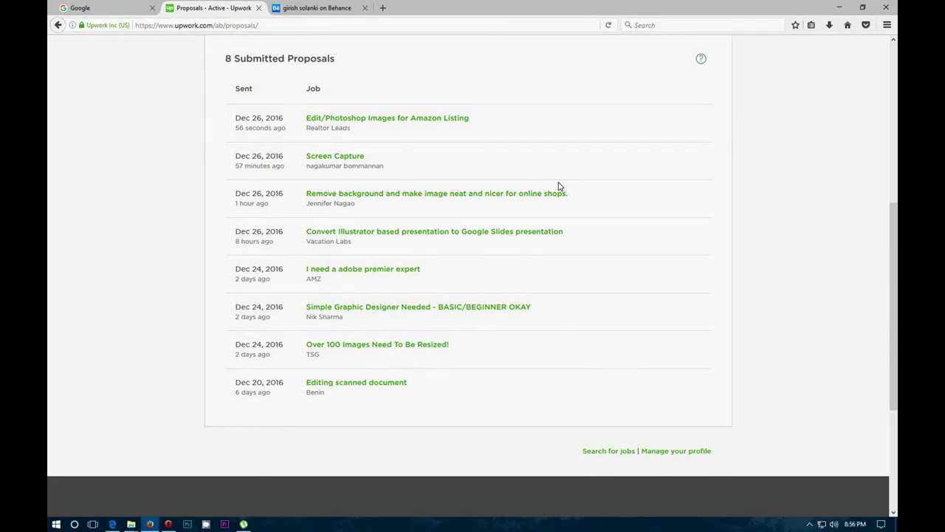
scroll(559, 185, "up", 8)
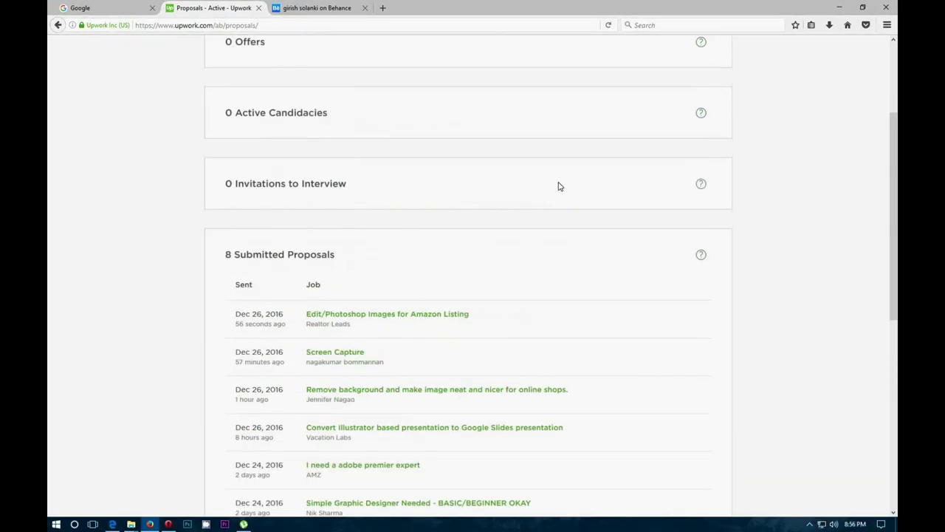
left_click(810, 524)
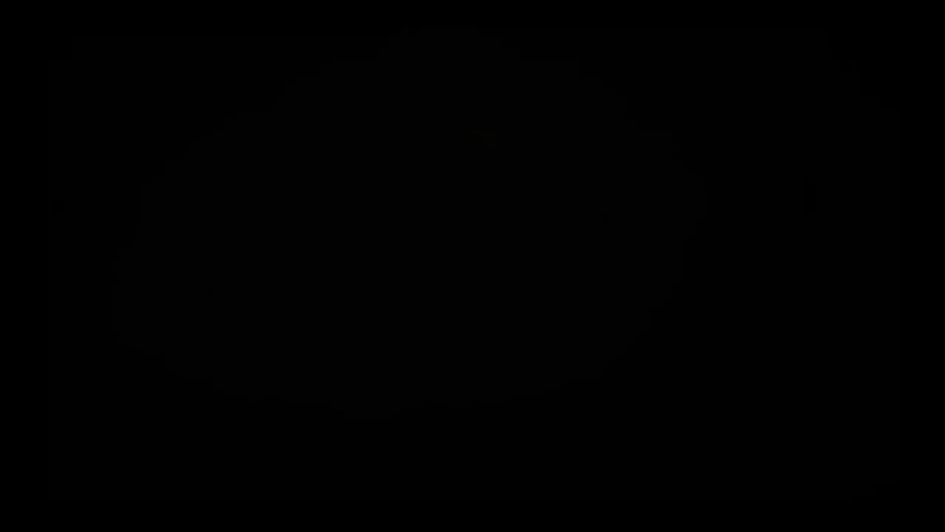